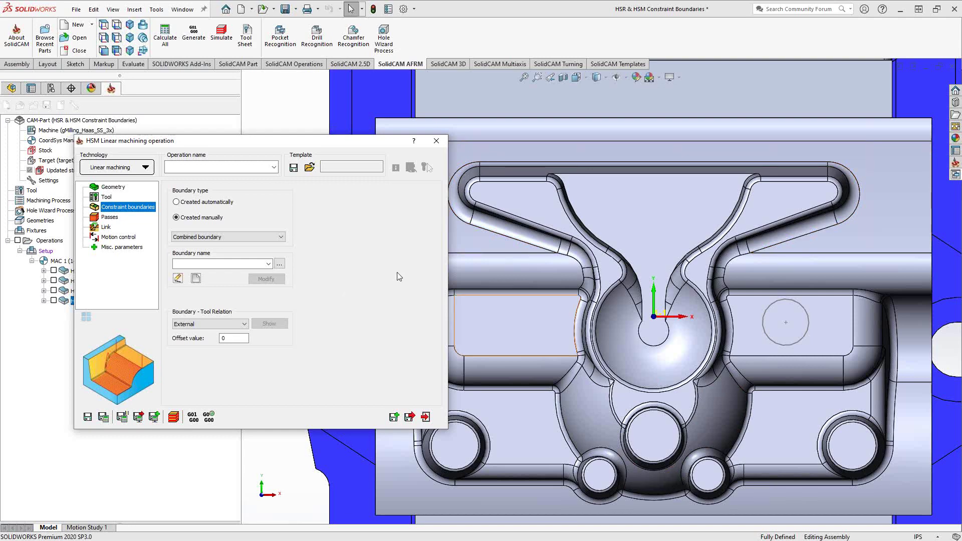
click(197, 278)
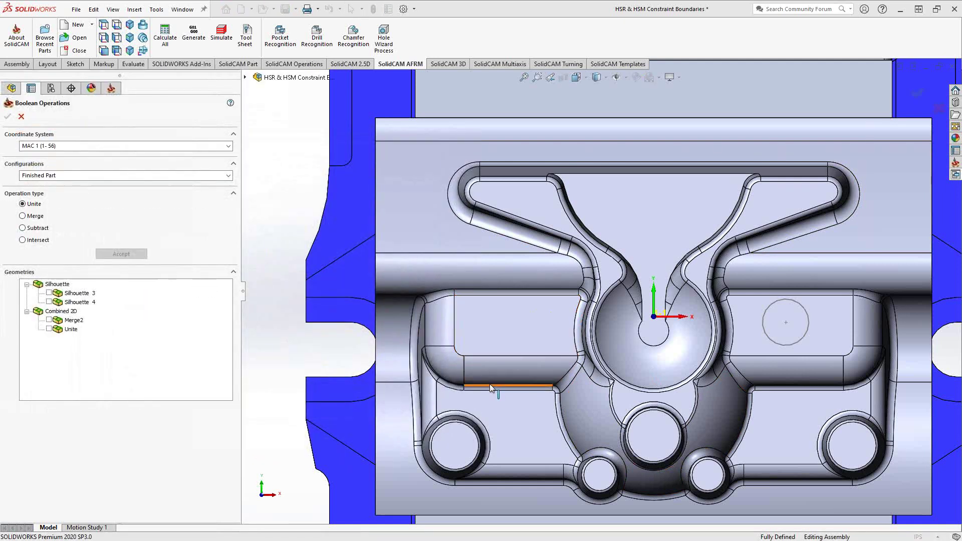
middle_drag(494, 389, 473, 294)
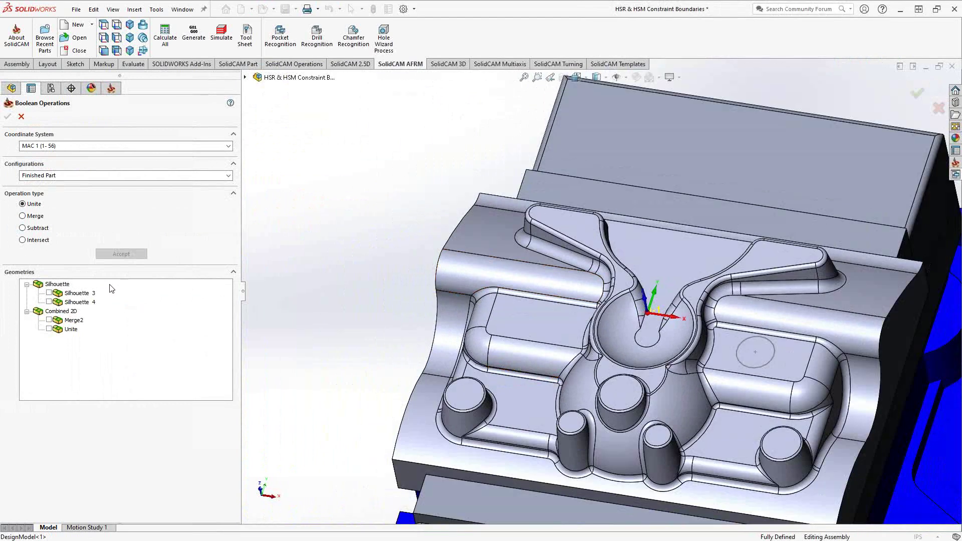
click(77, 293)
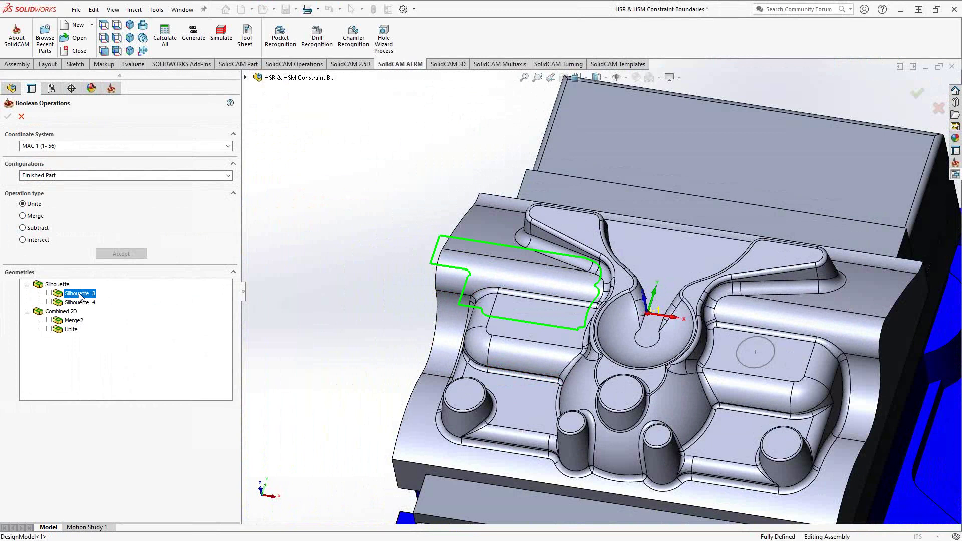
click(80, 302)
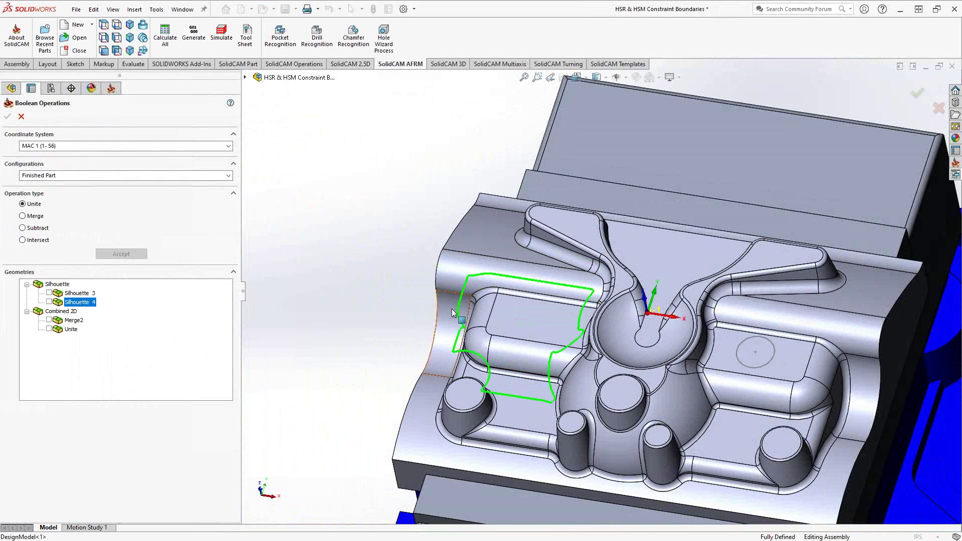
right_click(535, 312)
click(575, 265)
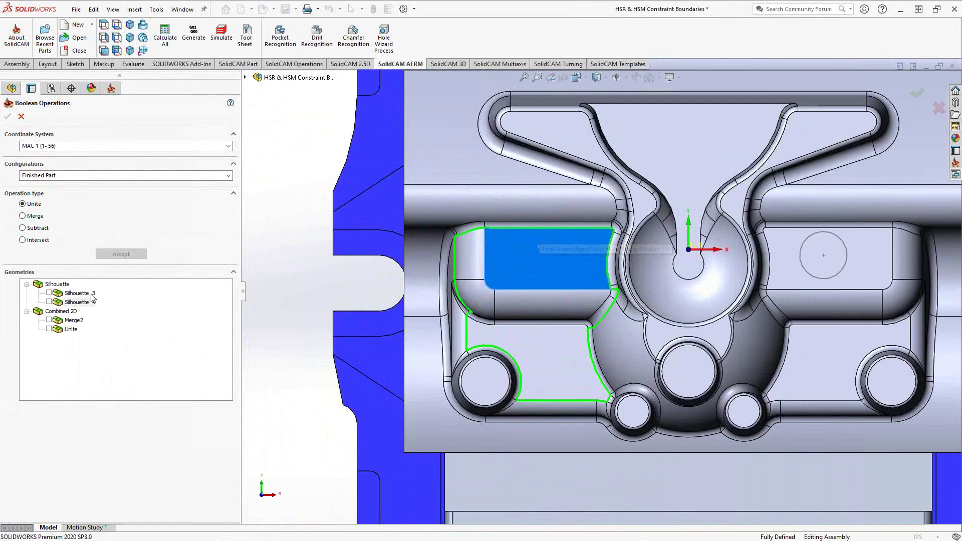
click(92, 294)
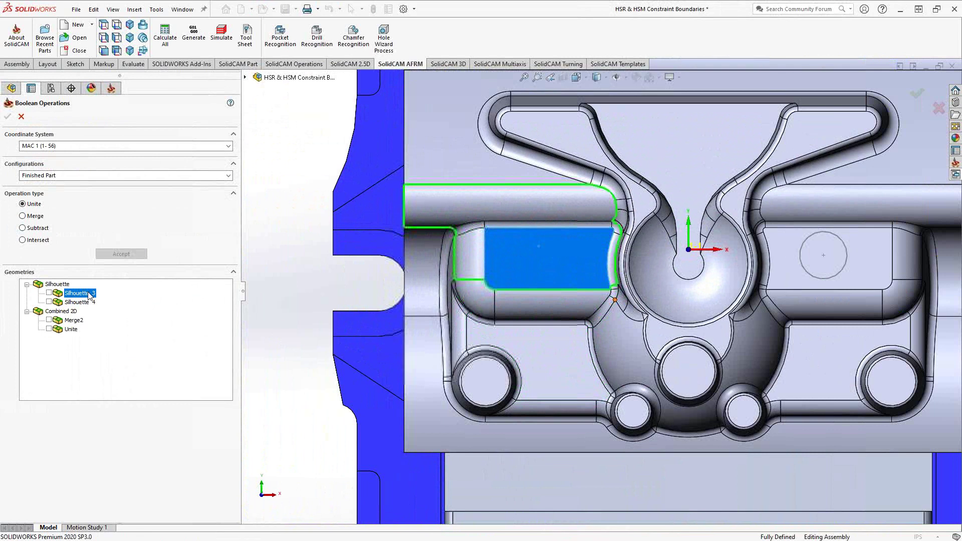
click(90, 303)
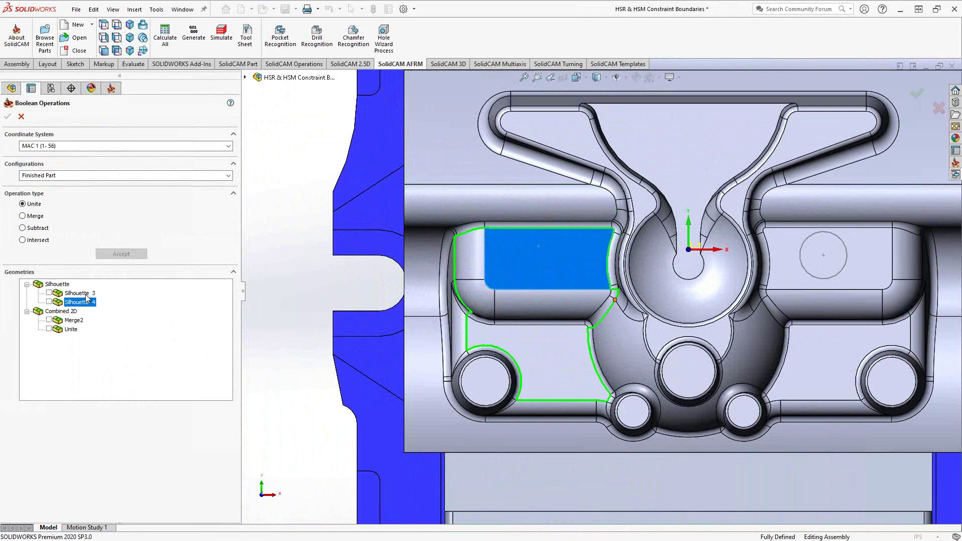
click(88, 294)
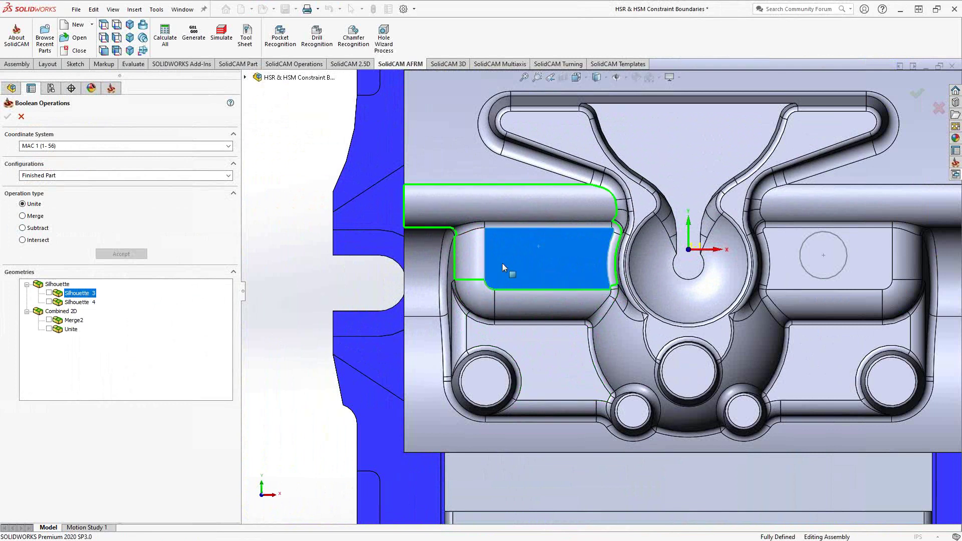
click(21, 116)
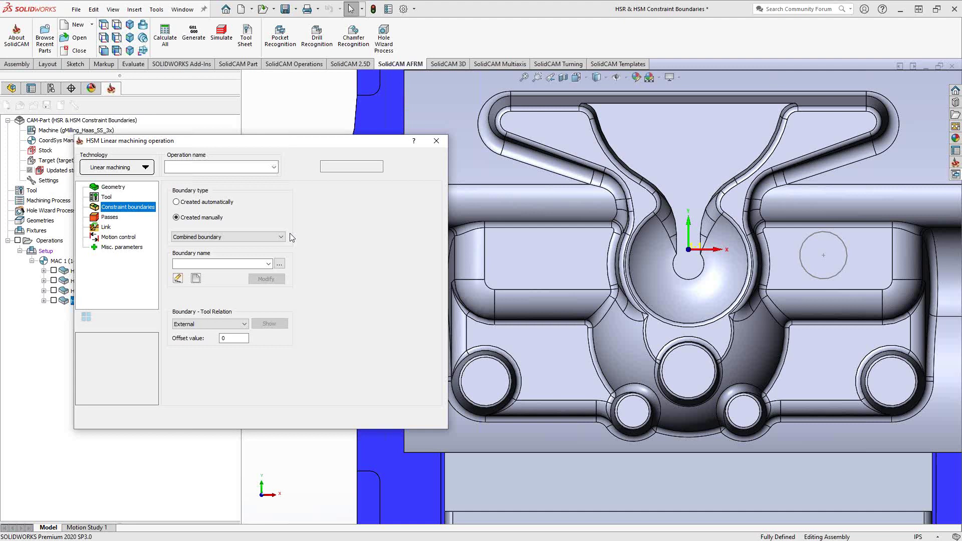
click(196, 279)
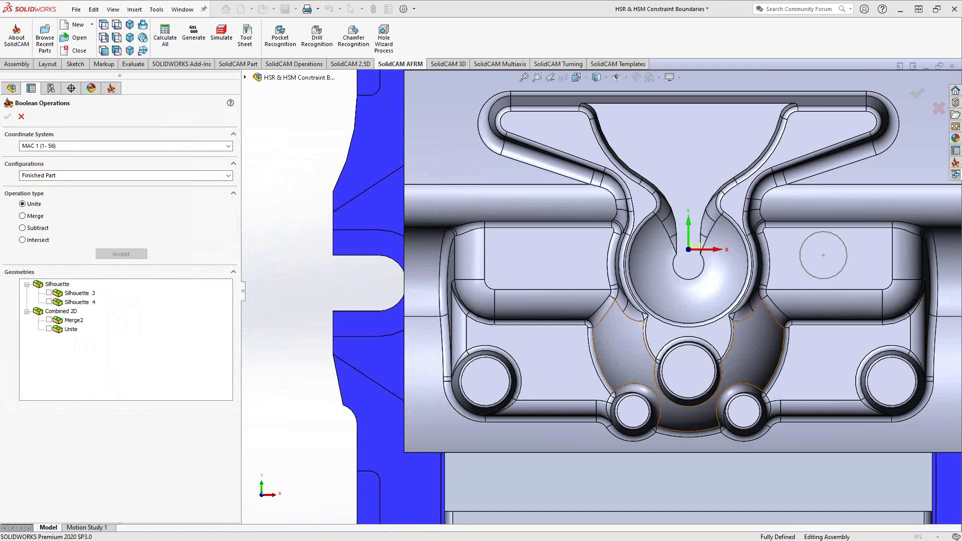
- Show the Milling Help topic for the Boolean Operations dialog, covering Unite and Merge
key(F1)
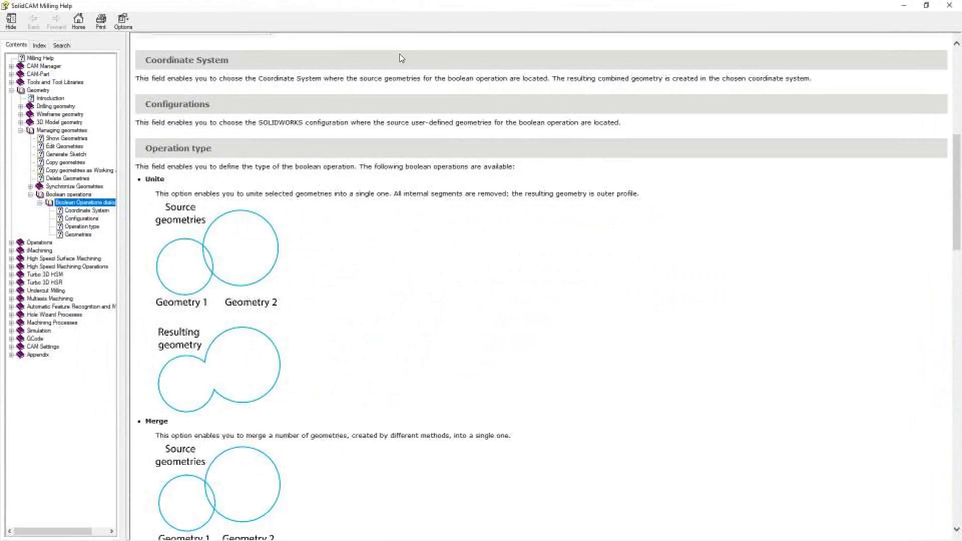
key(alt+Tab)
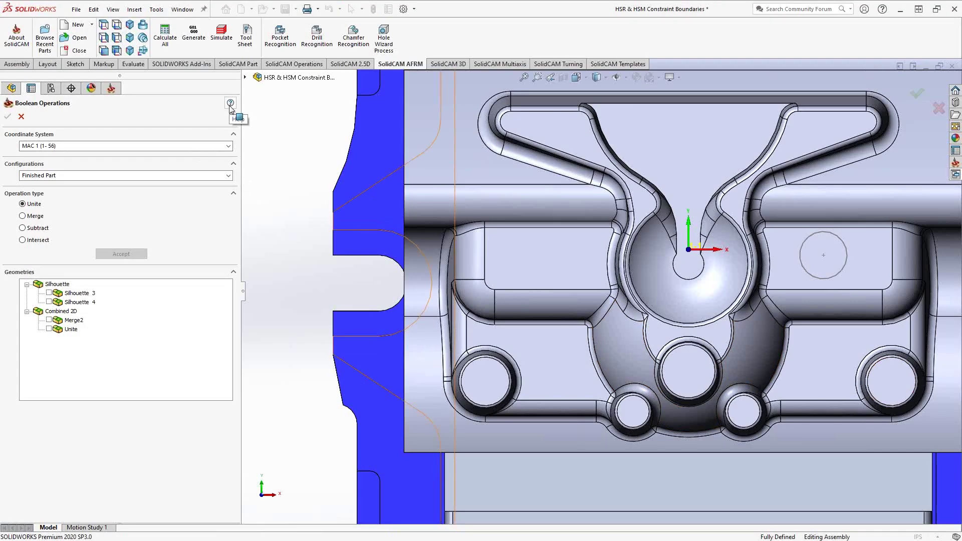
click(231, 103)
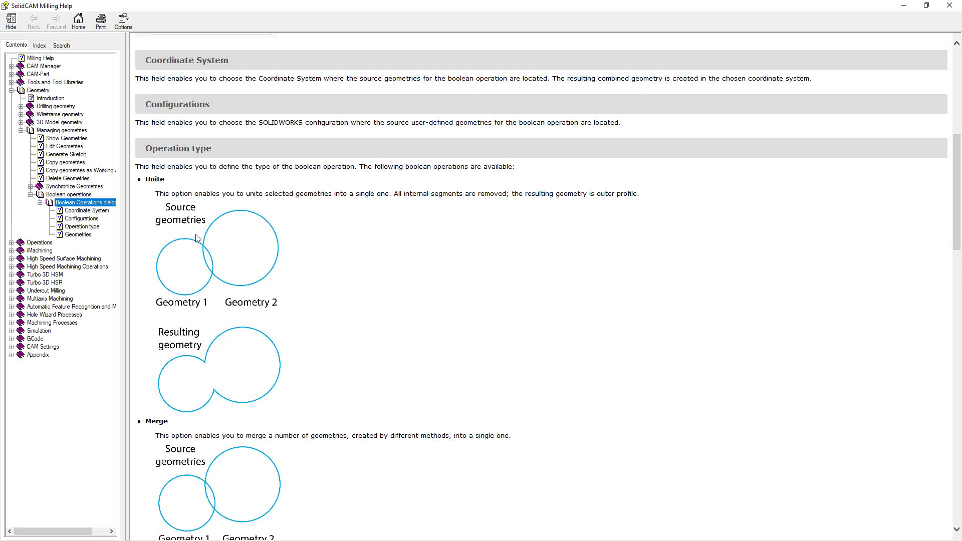
scroll(394, 282, up, 5)
scroll(393, 282, down, 7)
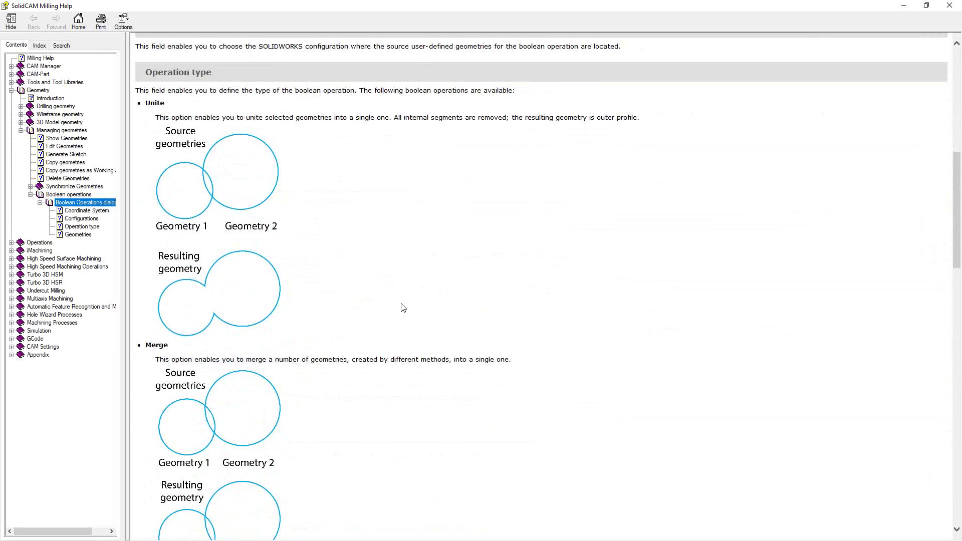
- Review the help's Merge, Subtract and Intersect explanations, then minimize the help window
scroll(403, 305, down, 5)
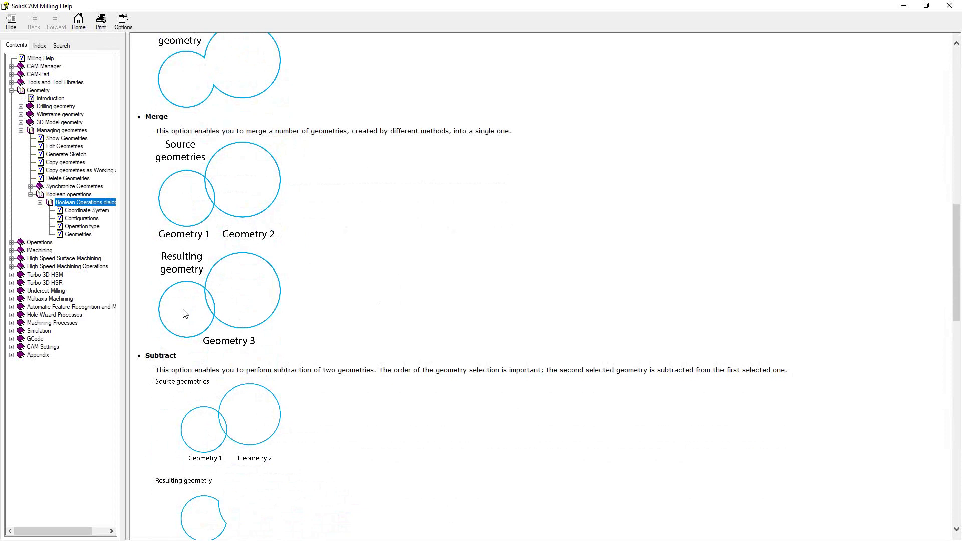
scroll(396, 374, down, 3)
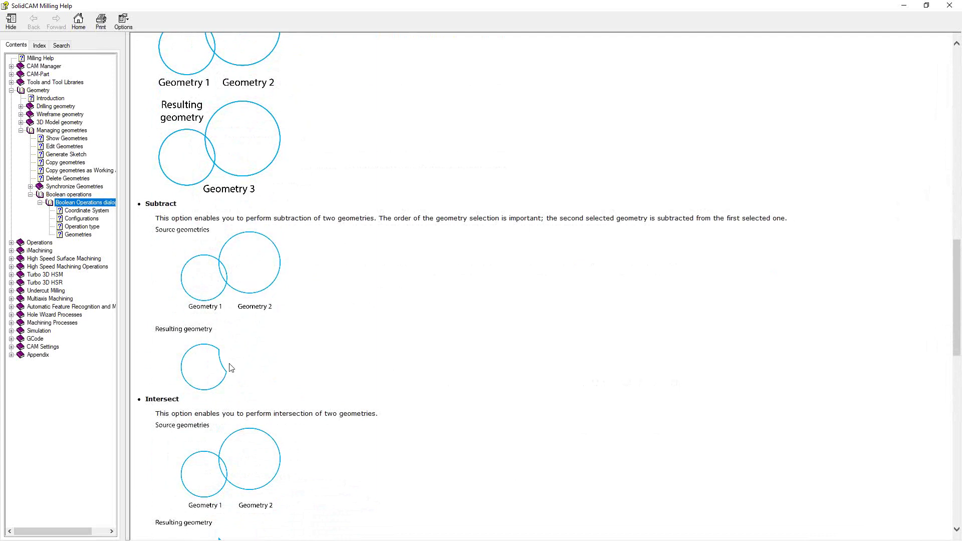
scroll(249, 358, down, 3)
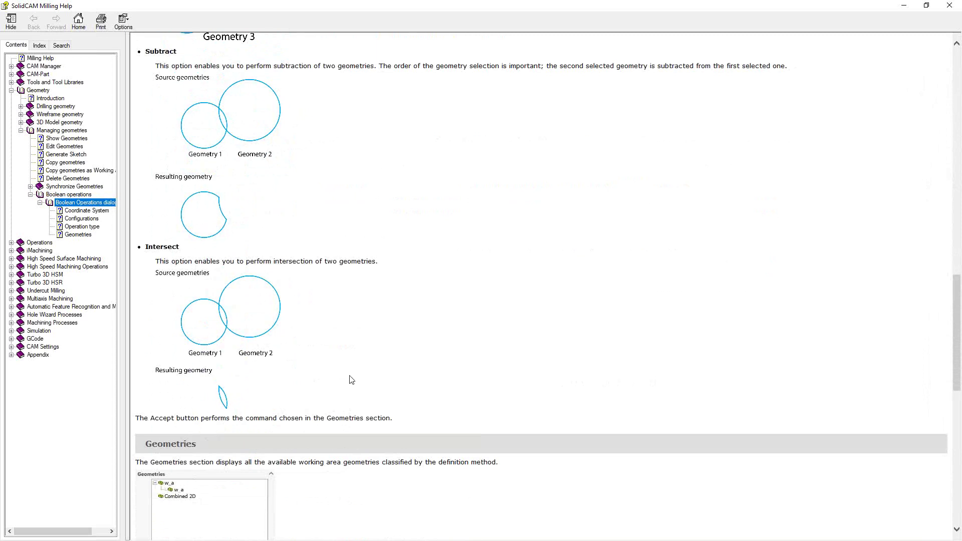
scroll(408, 382, up, 6)
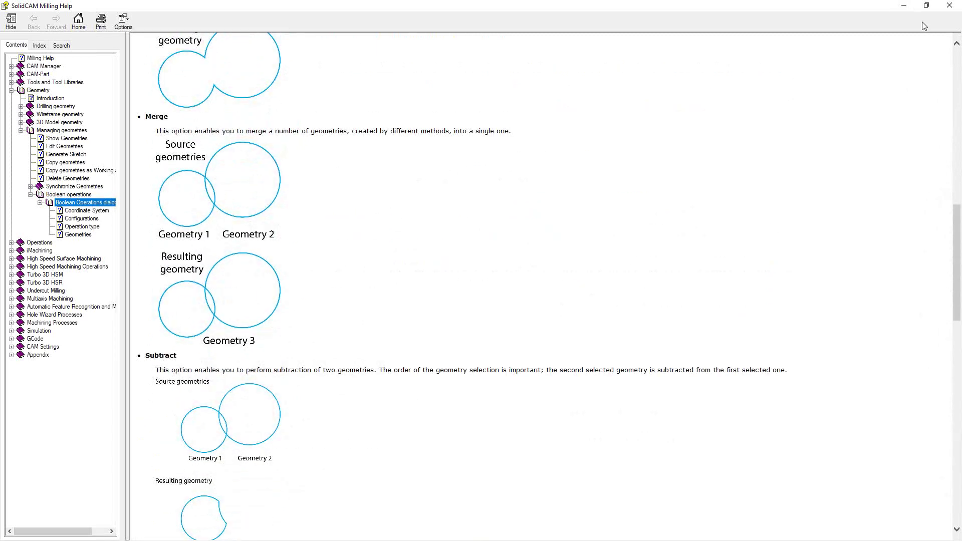
click(907, 8)
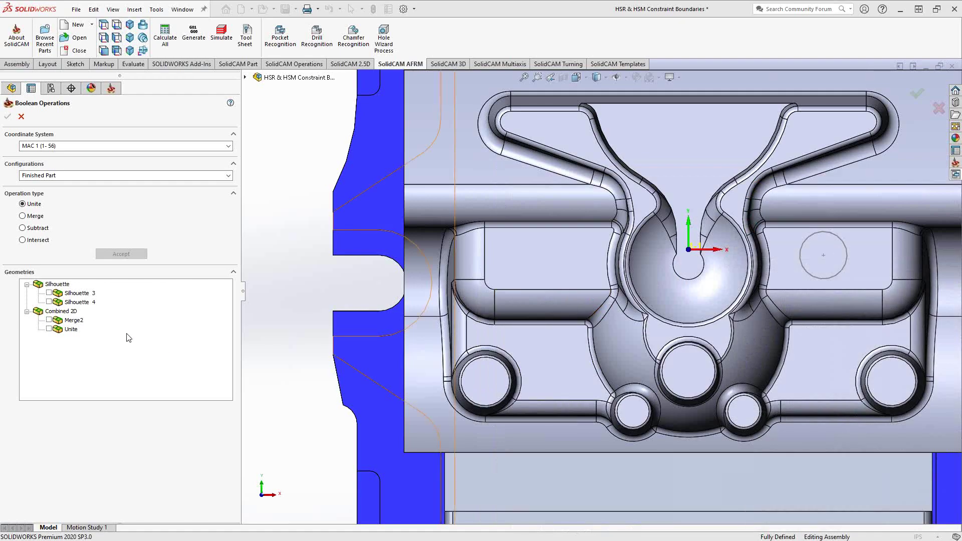
- Close the Boolean Operations panel and the HSM machining operation dialog
click(21, 116)
double_click(115, 301)
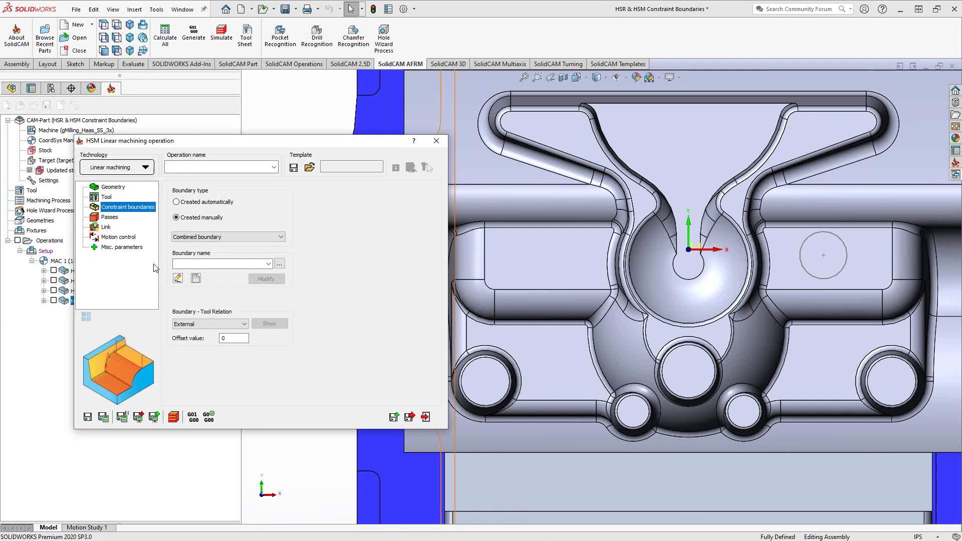
click(437, 141)
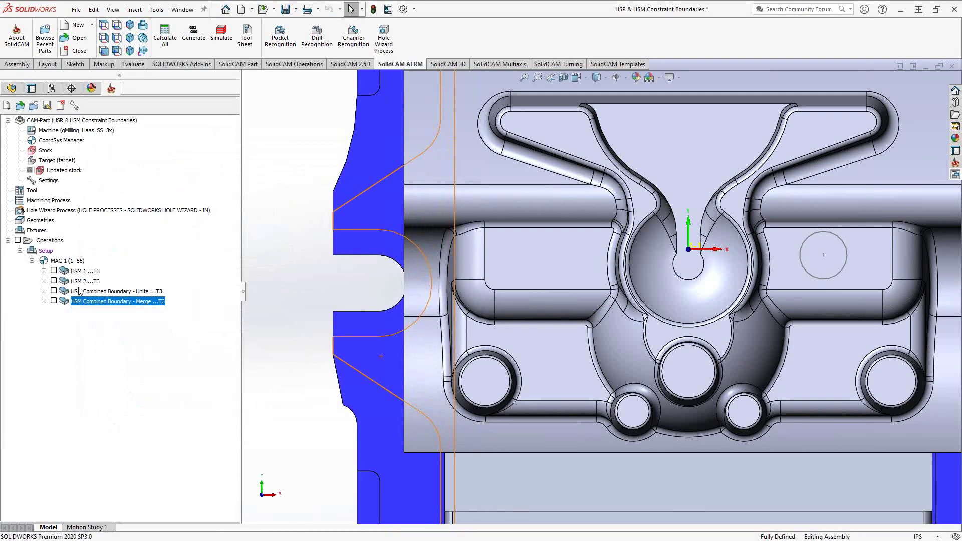
- Preview the HSM 1 and HSM 2 toolpaths, then display HSM Combined Boundary - Unite
click(54, 270)
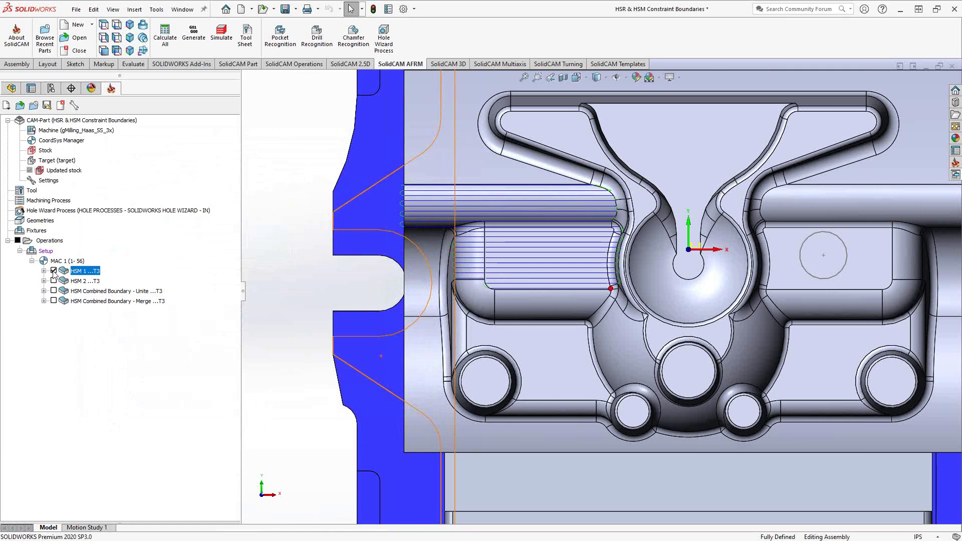
click(54, 271)
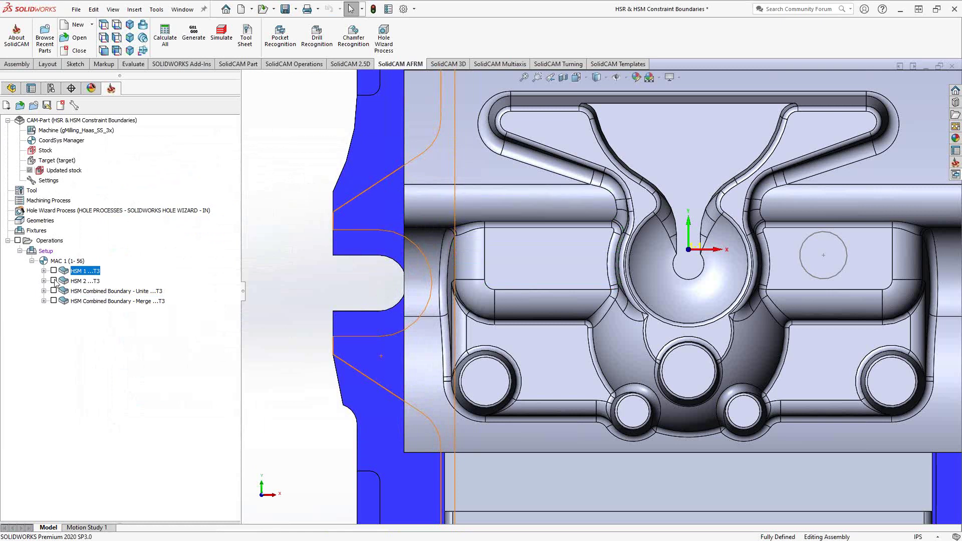
click(54, 280)
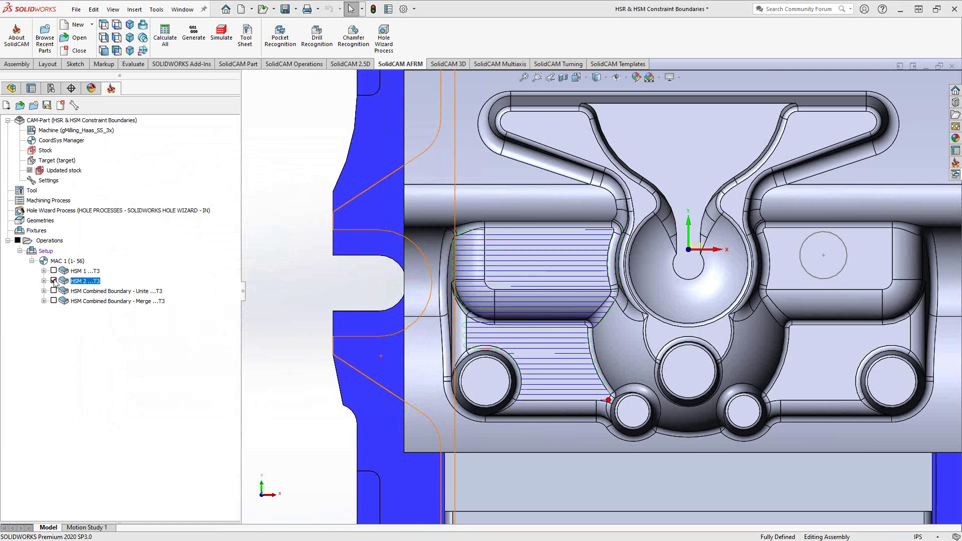
click(53, 280)
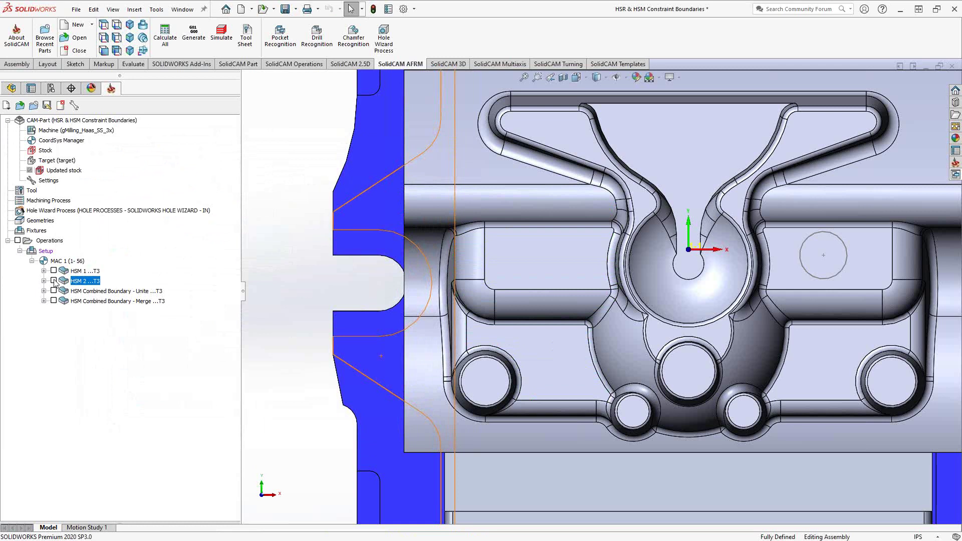
click(53, 290)
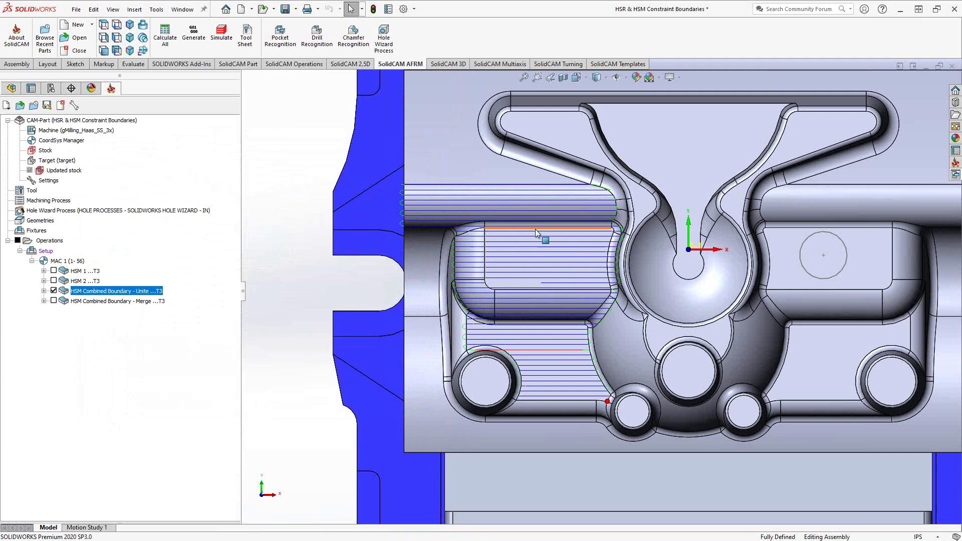
- Swap the Unite toolpath for the HSM Combined Boundary - Merge toolpath, then hide it
click(53, 291)
click(53, 301)
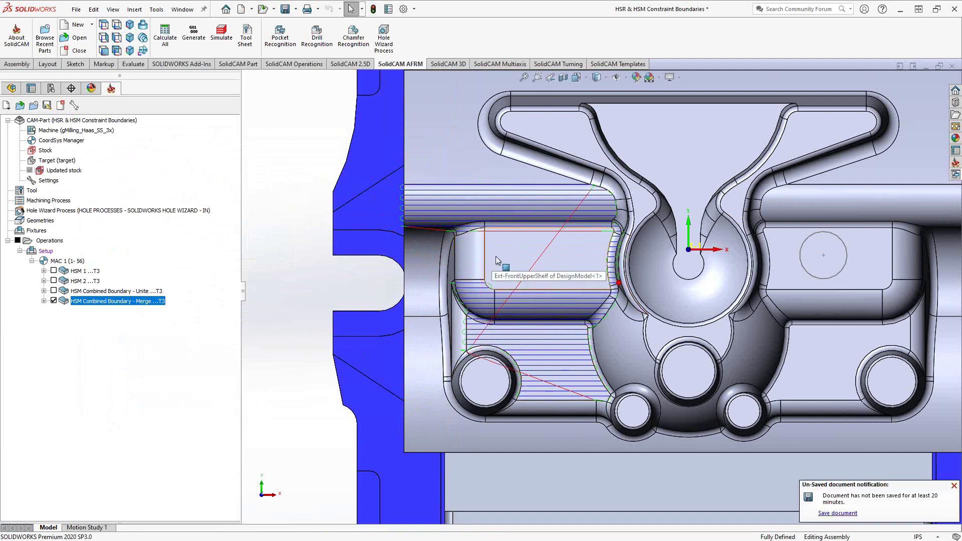
click(53, 301)
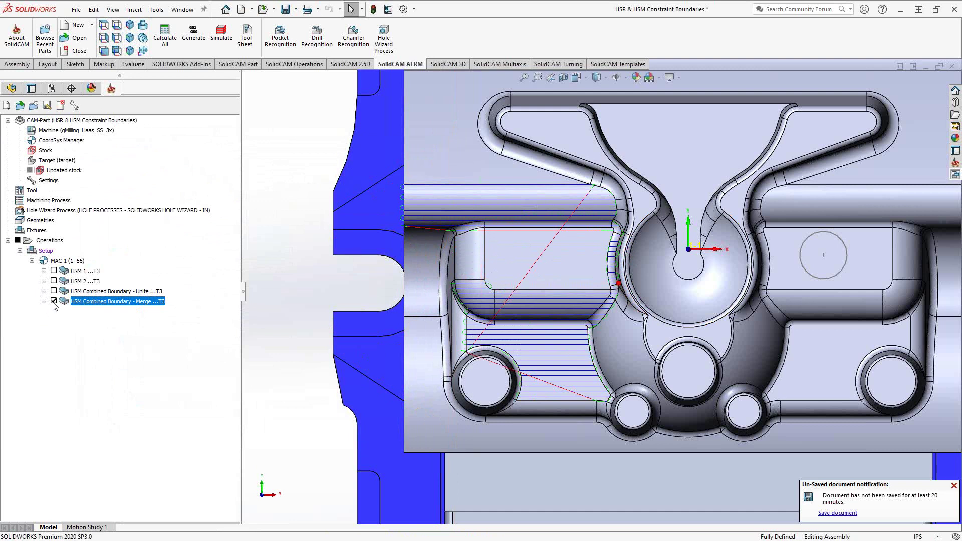